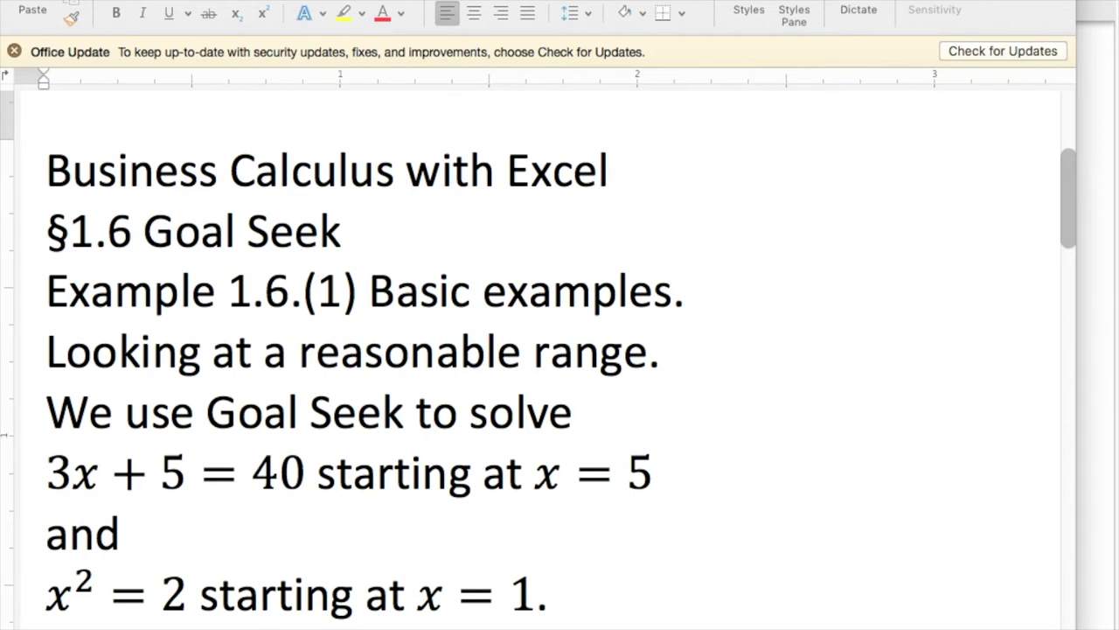
- Switch to the Excel workbook and display the cell formulas on the Basic Examples sheet
{"action": "key", "text": "super+Tab"}
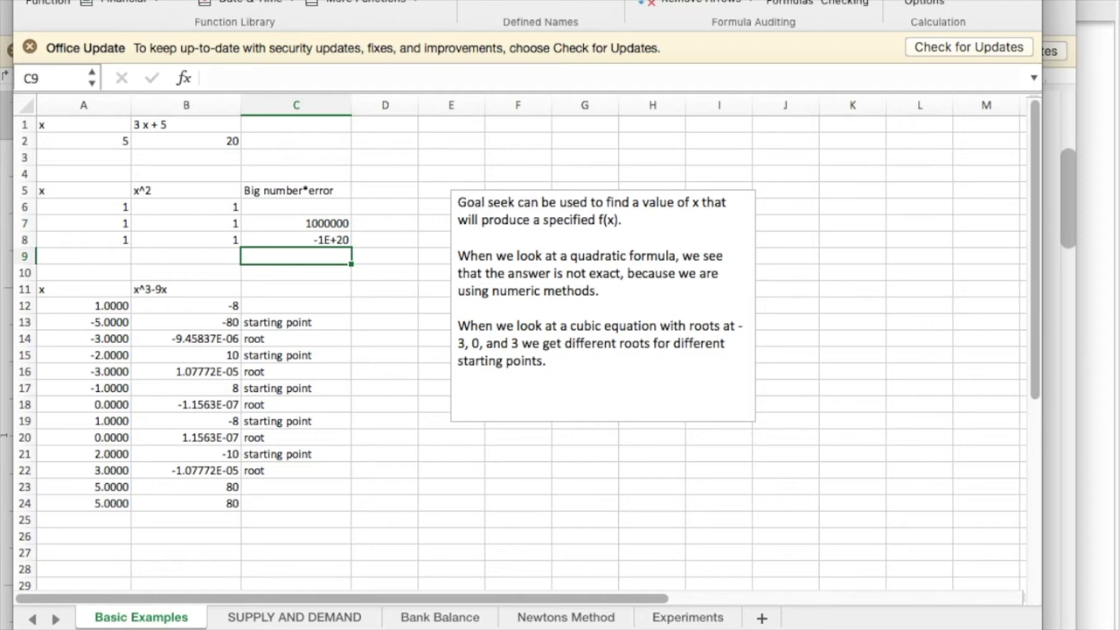
{"action": "left_click", "coordinate": [816, 3]}
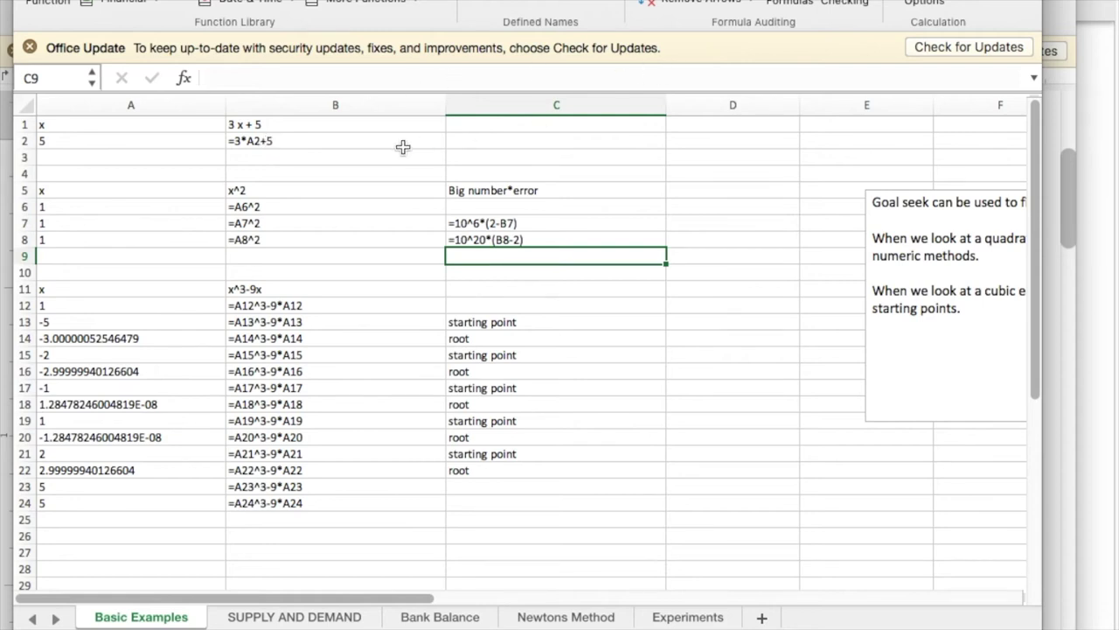
- Run Goal Seek on the 3x + 5 formula in B2 with target value 40 by changing A2, and keep the solution
{"action": "left_click", "coordinate": [305, 141]}
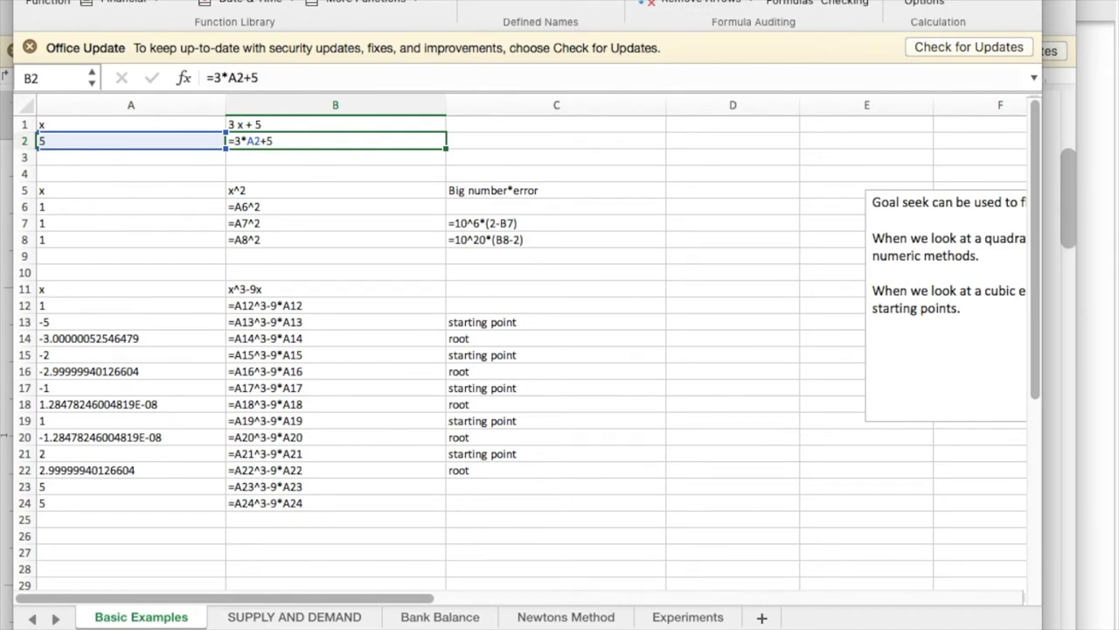
{"action": "left_click", "coordinate": [799, 2]}
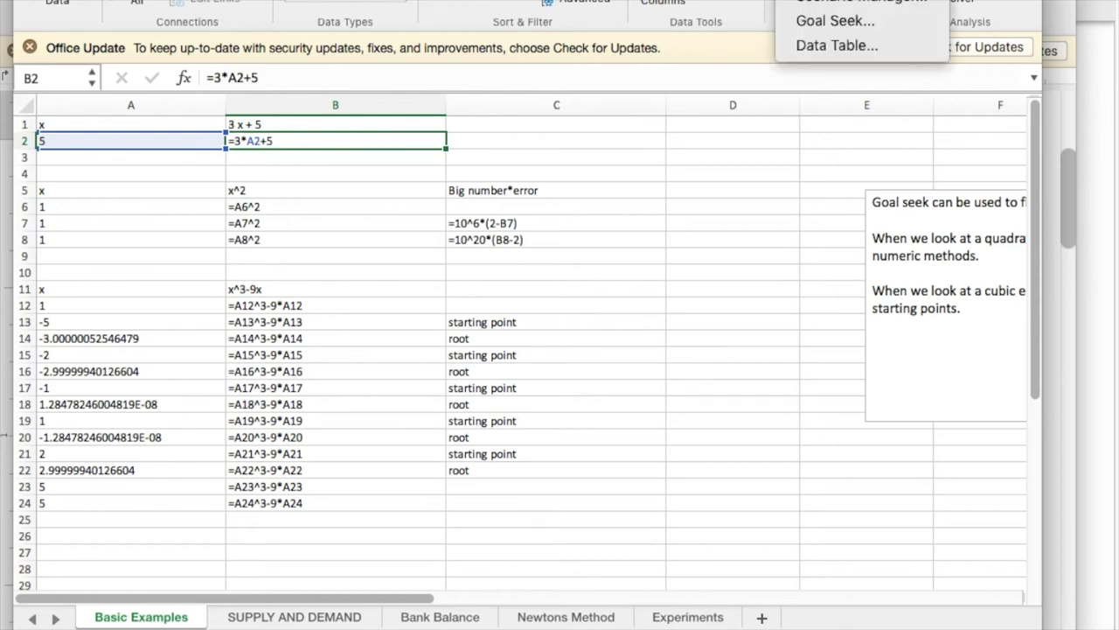
{"action": "left_click", "coordinate": [815, 25]}
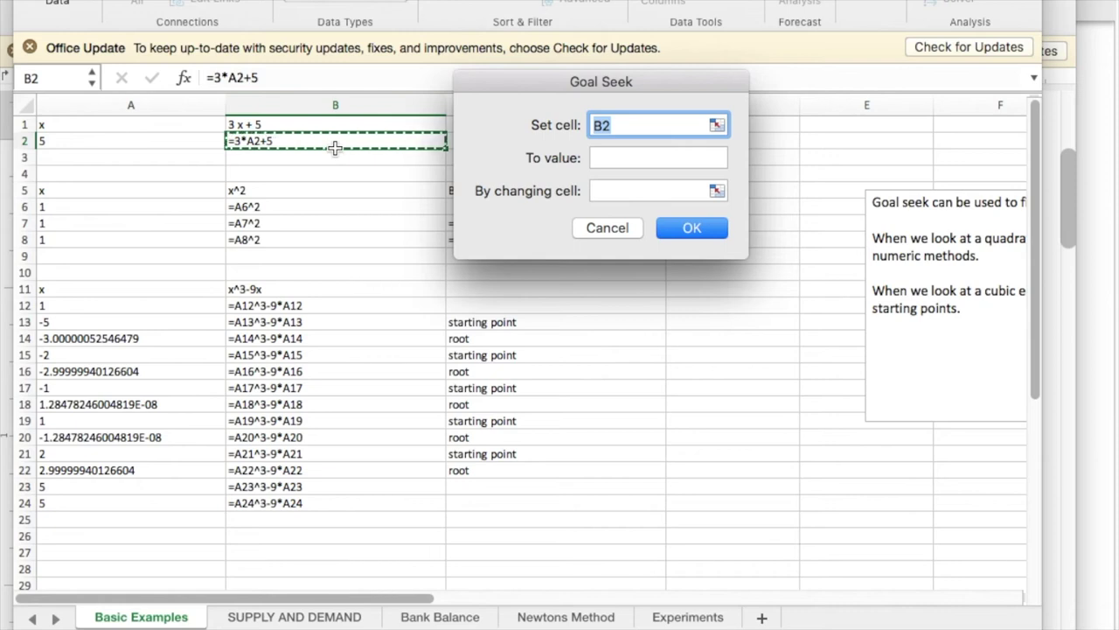
{"action": "left_click", "coordinate": [611, 156]}
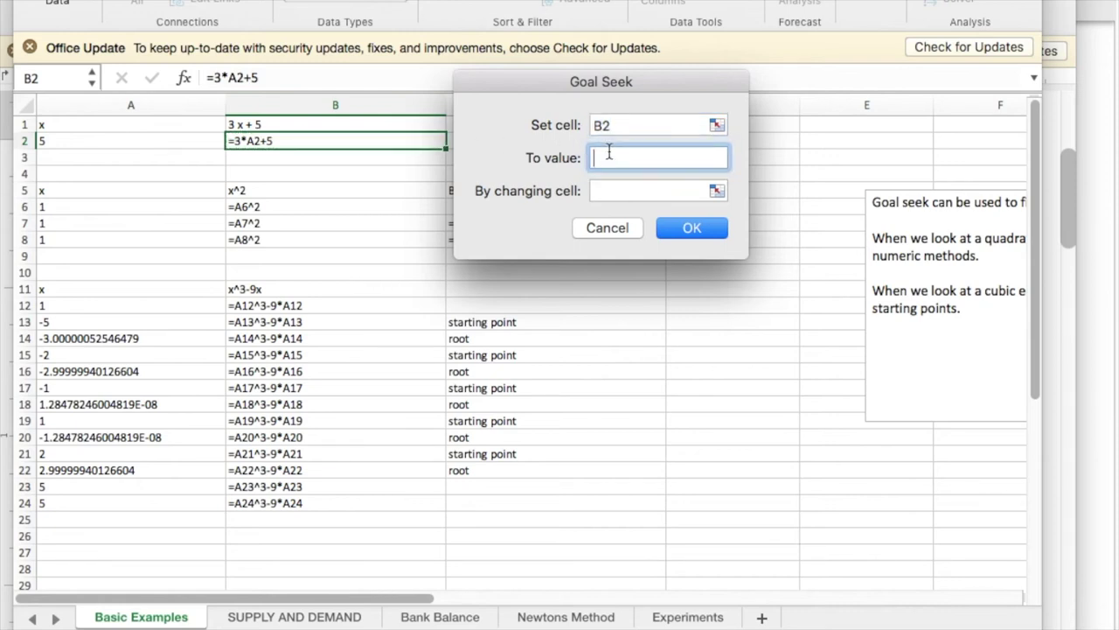
{"action": "type", "text": "40"}
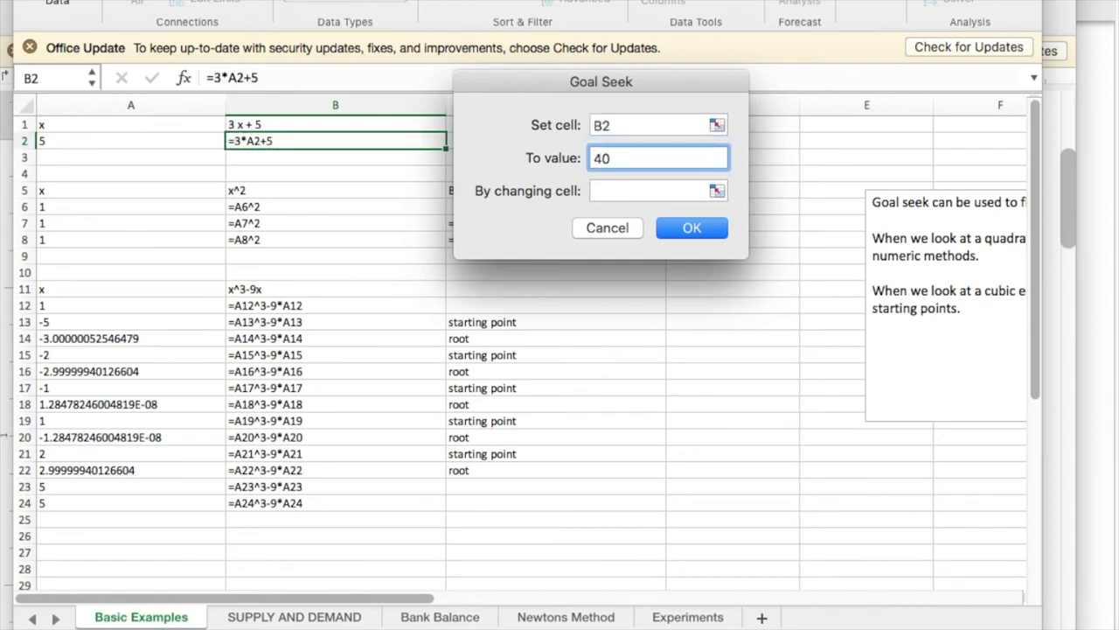
{"action": "left_click", "coordinate": [614, 191]}
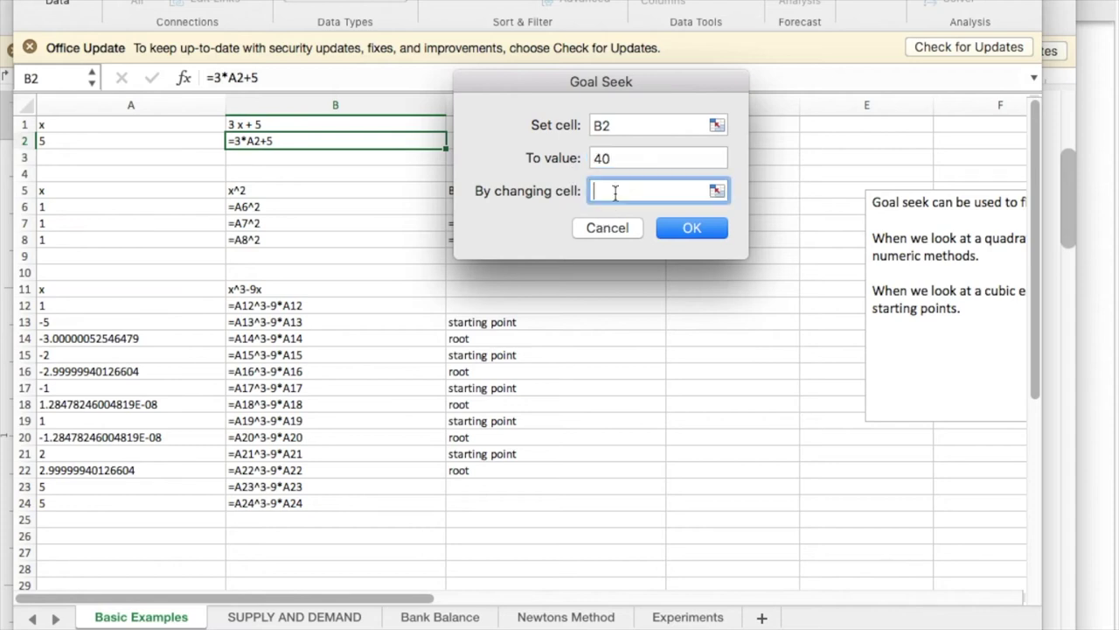
{"action": "type", "text": "a2"}
{"action": "key", "text": "Return"}
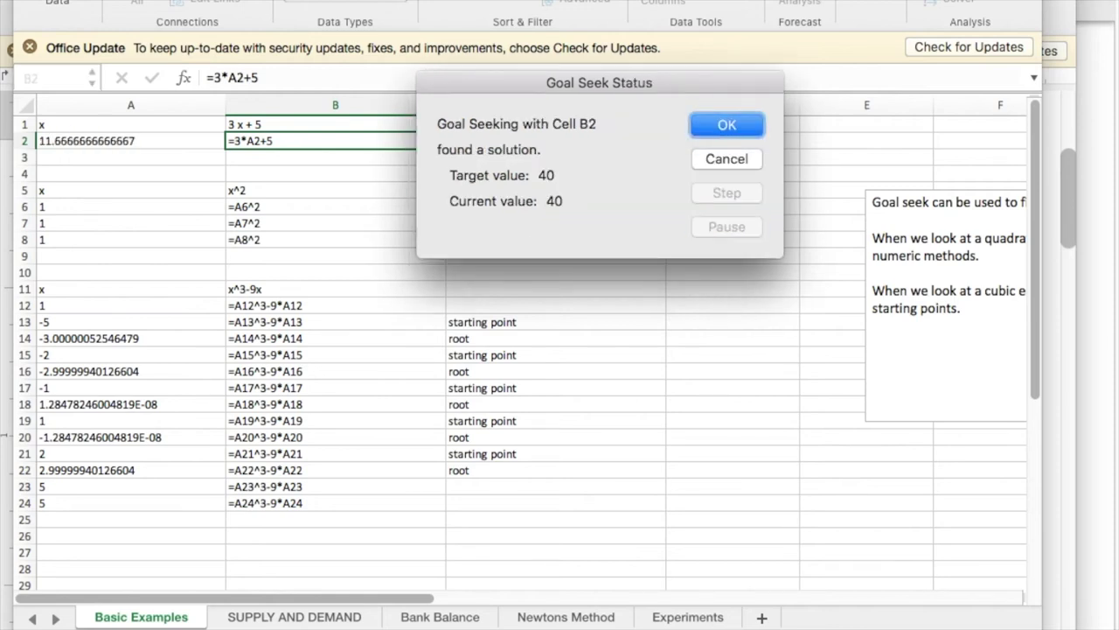
{"action": "left_click", "coordinate": [729, 126]}
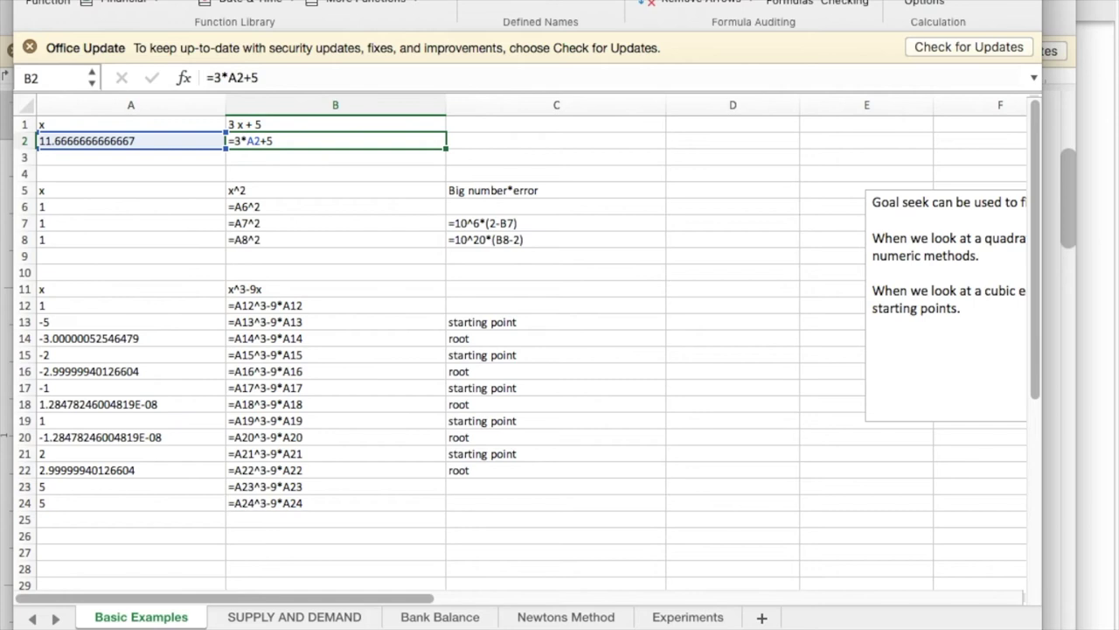
- Switch the sheet back to showing values and Goal Seek the x^2 cell B6 to 2 by changing A6, accepting the solution
{"action": "key", "text": "ctrl+grave"}
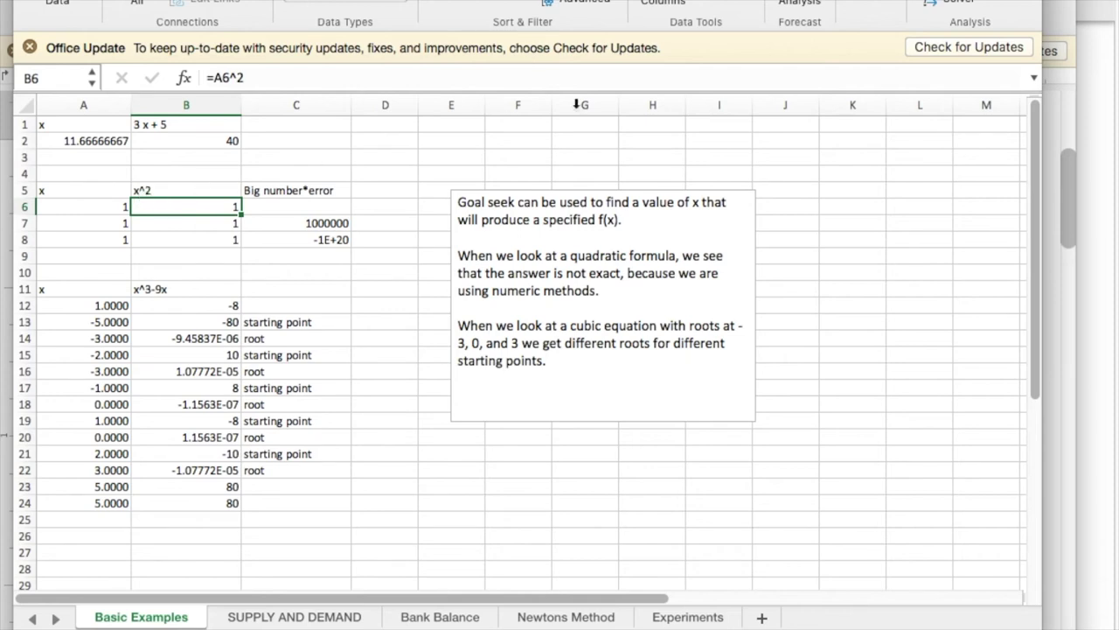
{"action": "left_click", "coordinate": [800, 1]}
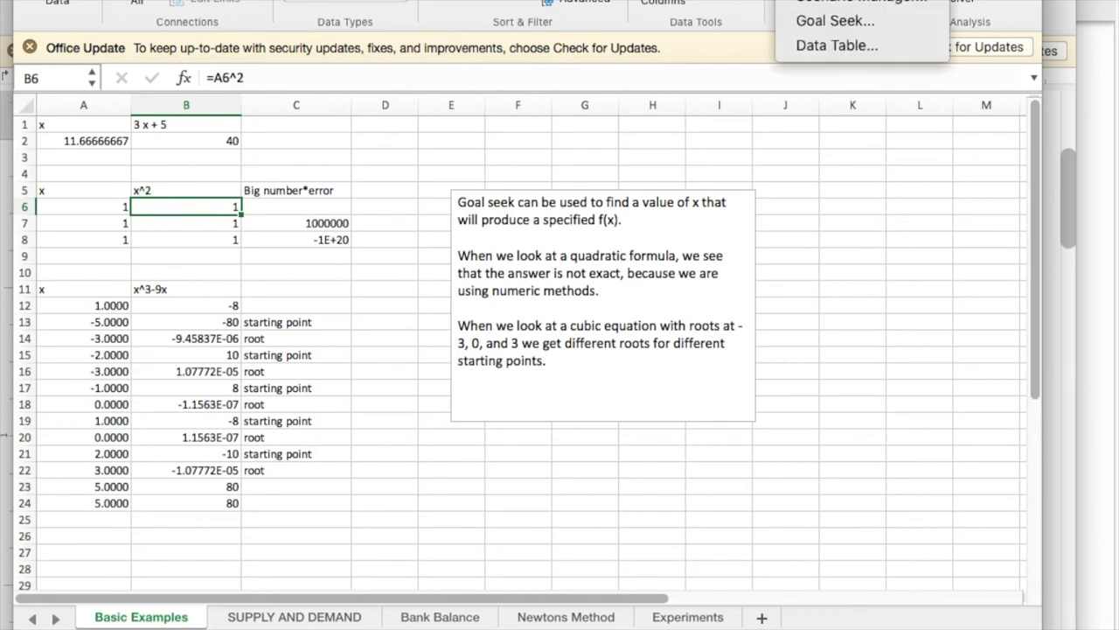
{"action": "left_click", "coordinate": [874, 22]}
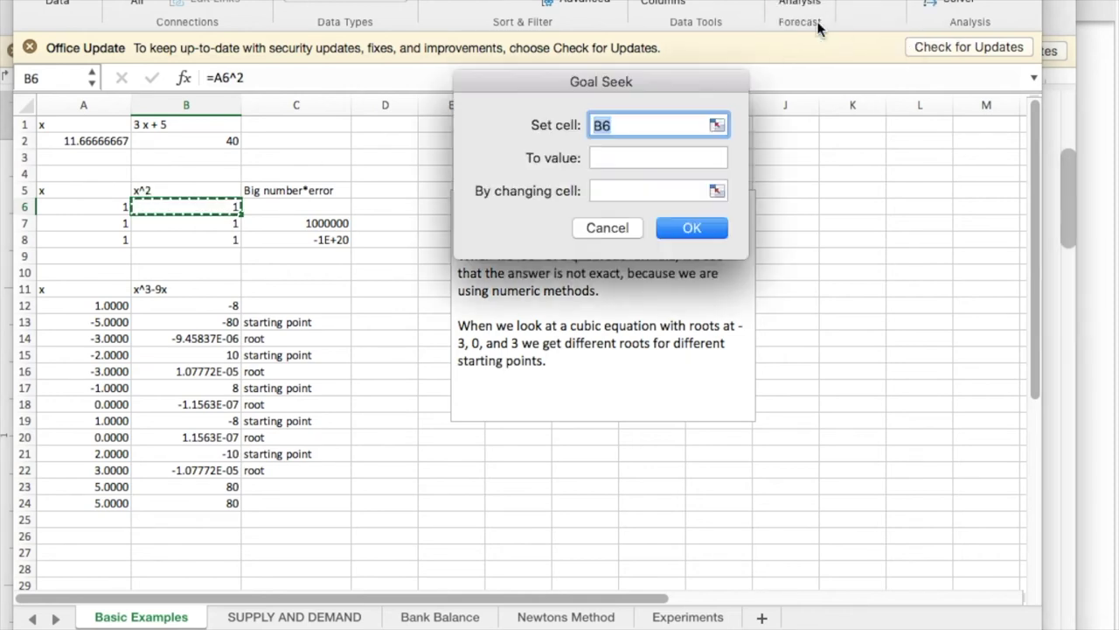
{"action": "left_click", "coordinate": [613, 157]}
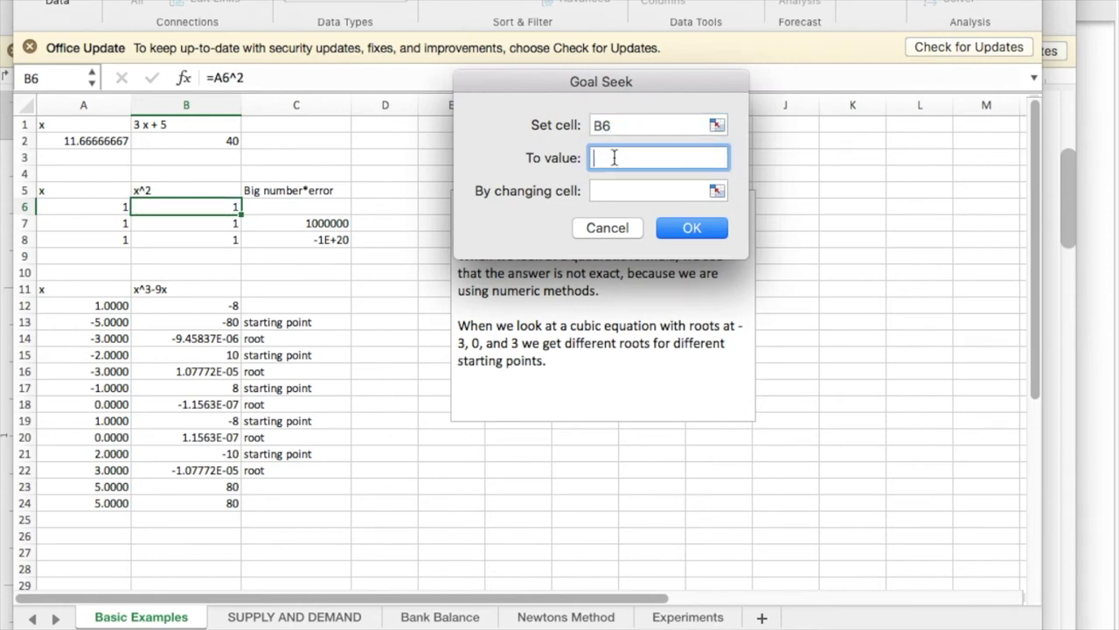
{"action": "type", "text": "2"}
{"action": "key", "text": "Tab"}
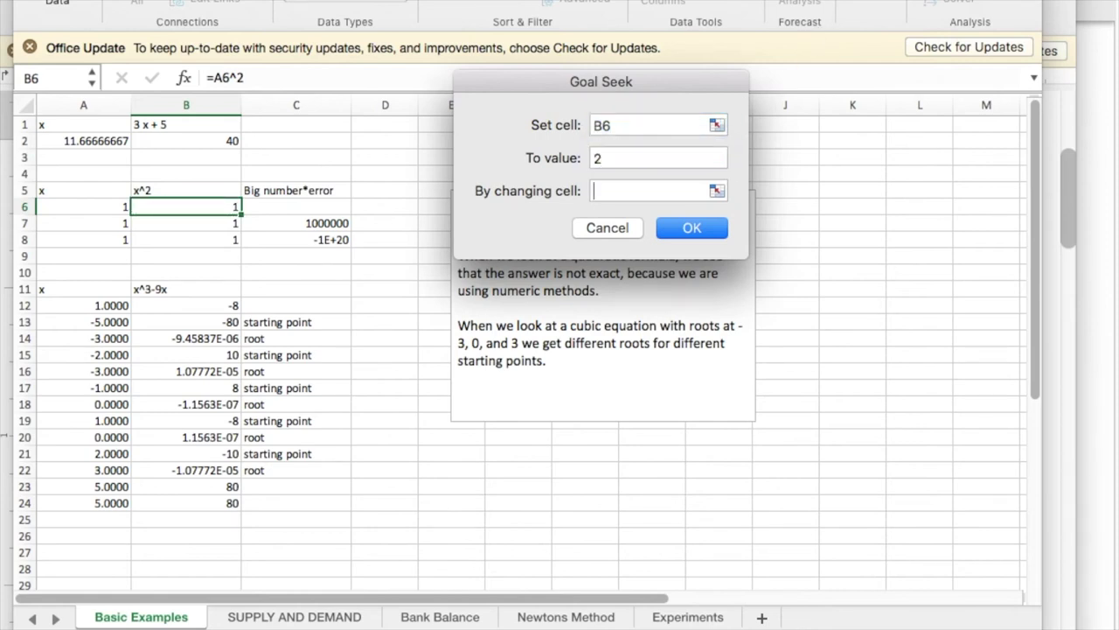
{"action": "type", "text": "a6"}
{"action": "key", "text": "Return"}
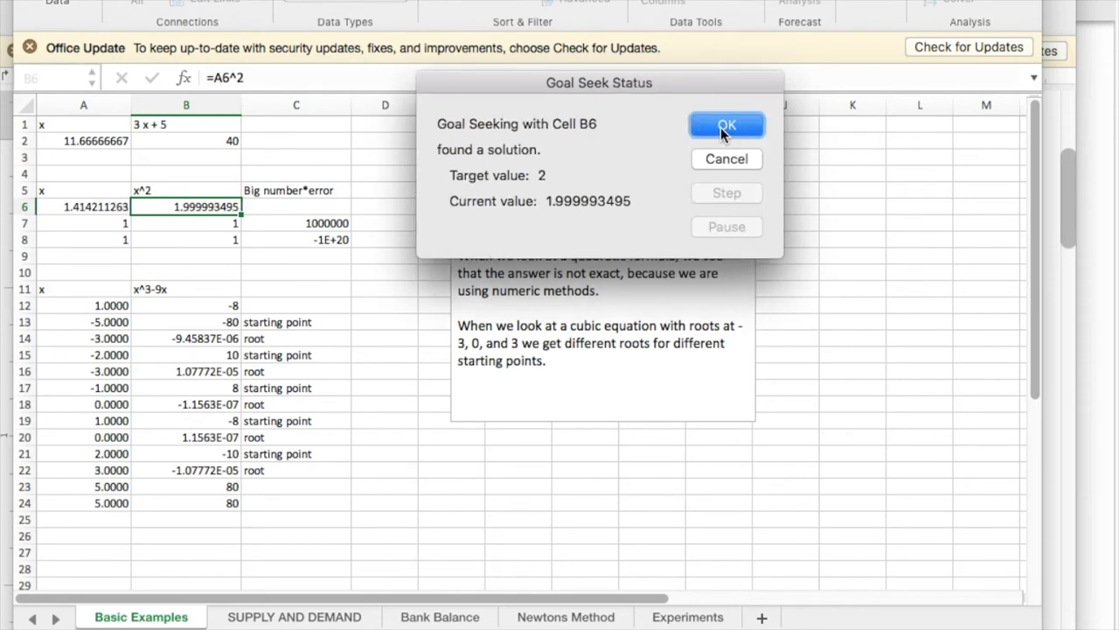
{"action": "left_click", "coordinate": [743, 126]}
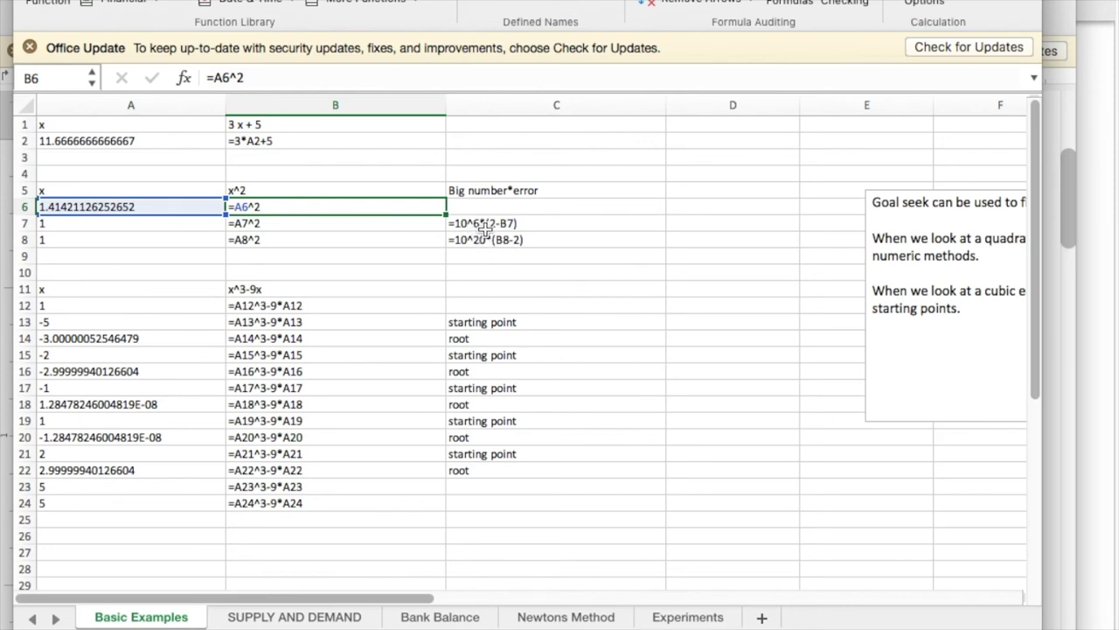
- Hide the formulas again and Goal Seek the scaled error in C7 to 0 by changing A7, accepting the solution
{"action": "key", "text": "ctrl+grave"}
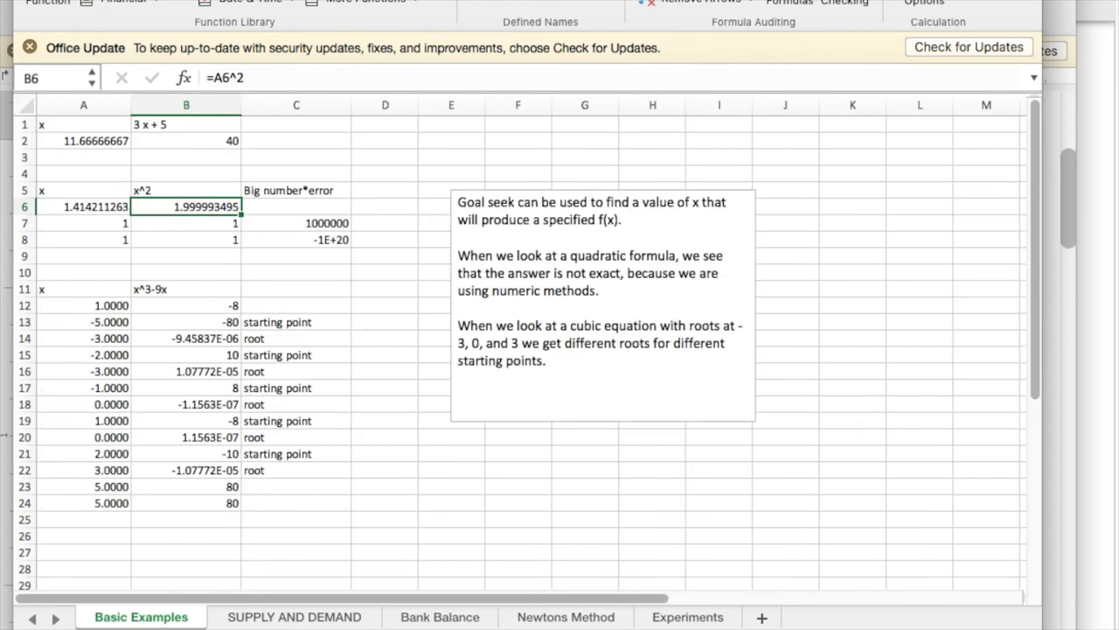
{"action": "left_click", "coordinate": [300, 224]}
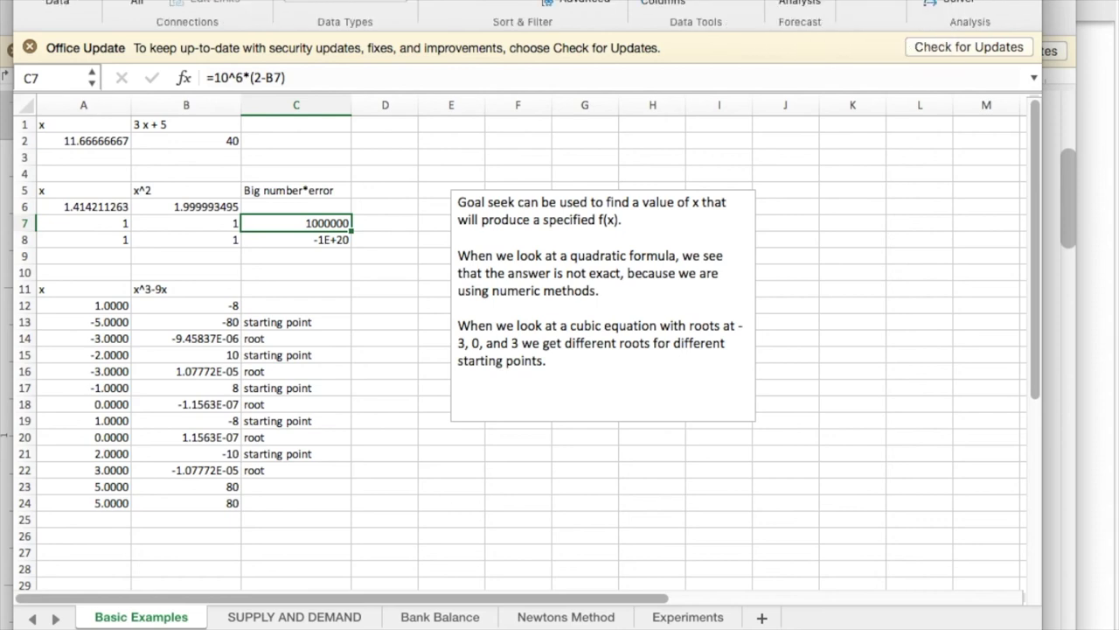
{"action": "left_click", "coordinate": [801, 4]}
{"action": "left_click", "coordinate": [819, 16]}
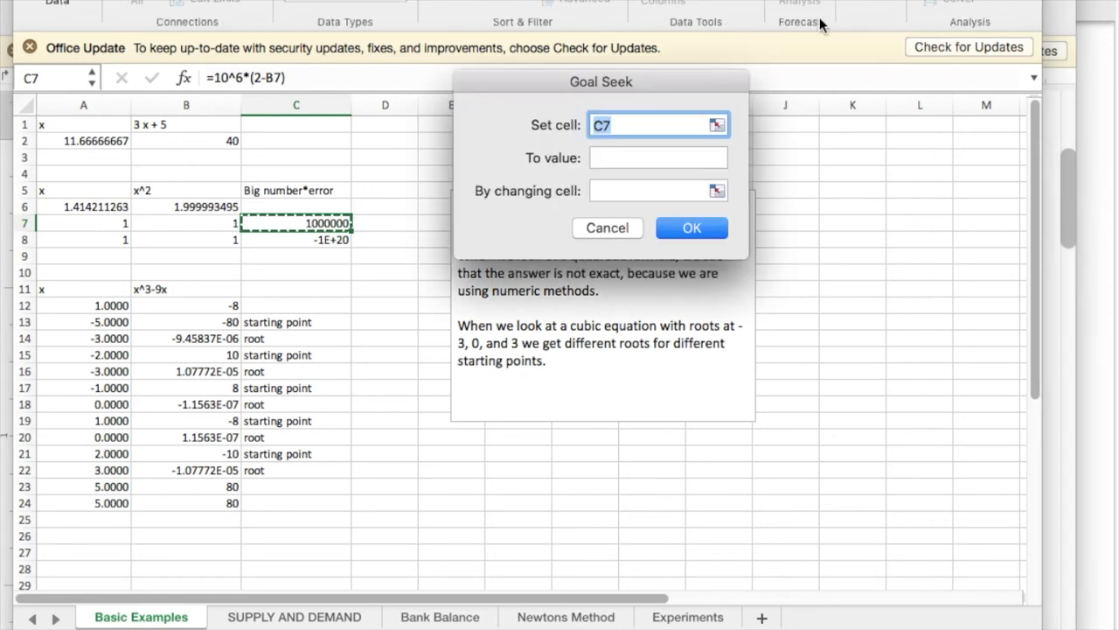
{"action": "left_click", "coordinate": [626, 157]}
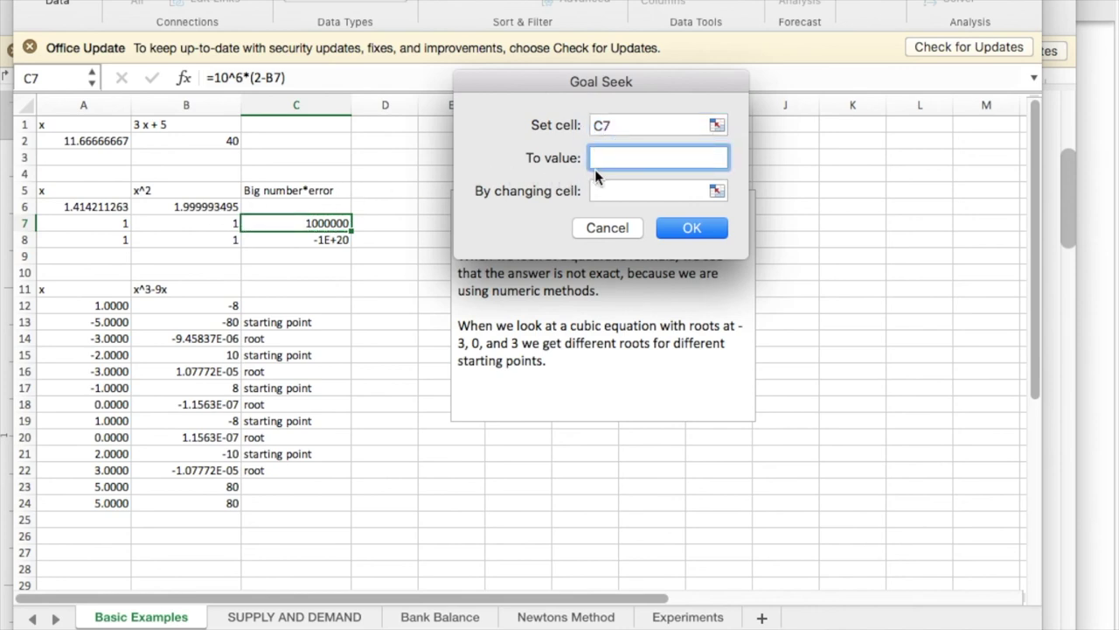
{"action": "type", "text": "0"}
{"action": "left_click", "coordinate": [618, 192]}
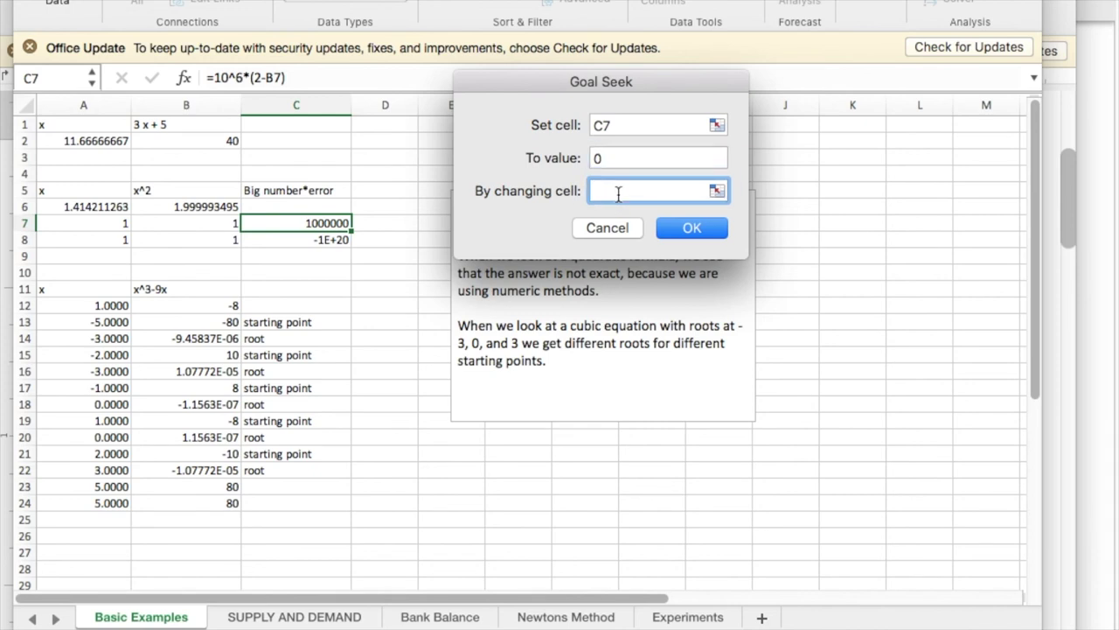
{"action": "type", "text": "a7"}
{"action": "key", "text": "Return"}
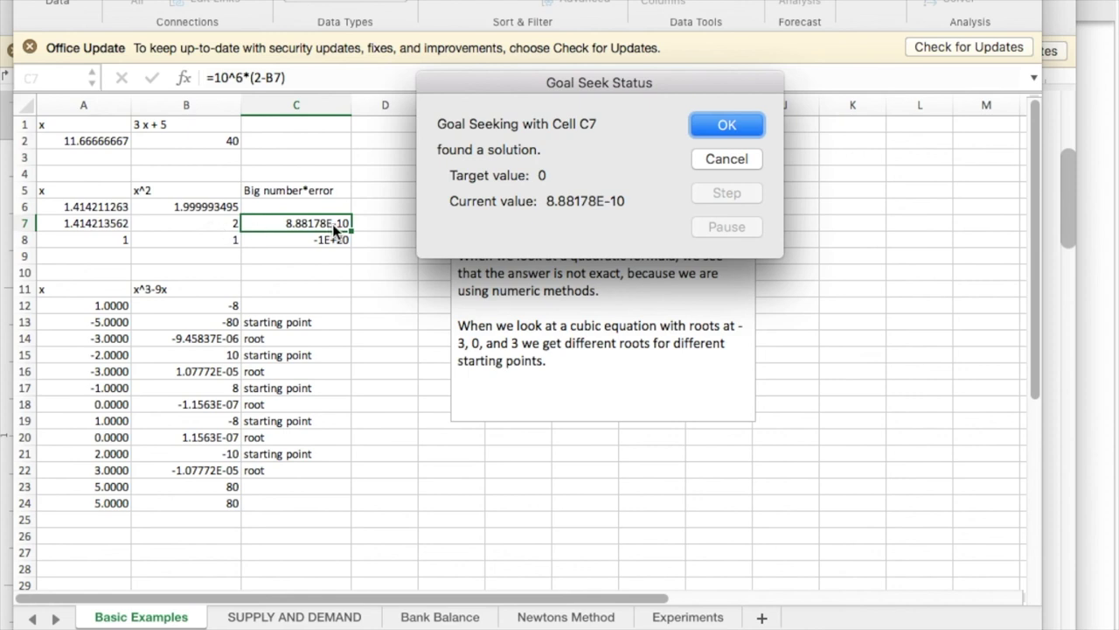
{"action": "left_click", "coordinate": [720, 126]}
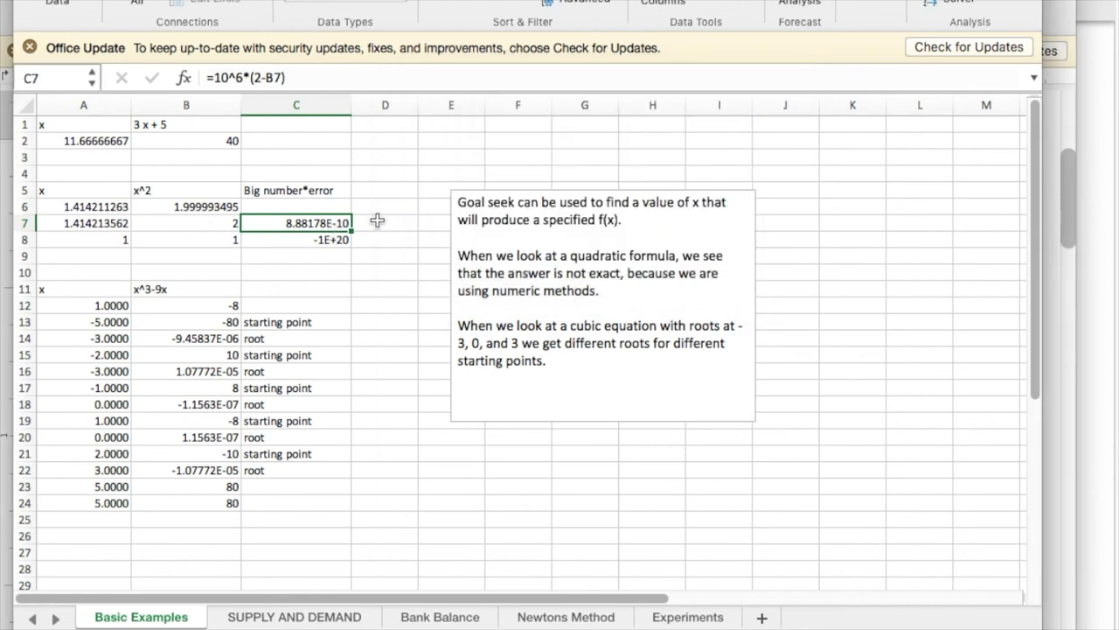
- Goal Seek the scaled error in C8 to 0 by changing A8, accept the solution, and narrow column A slightly
{"action": "left_click", "coordinate": [328, 238]}
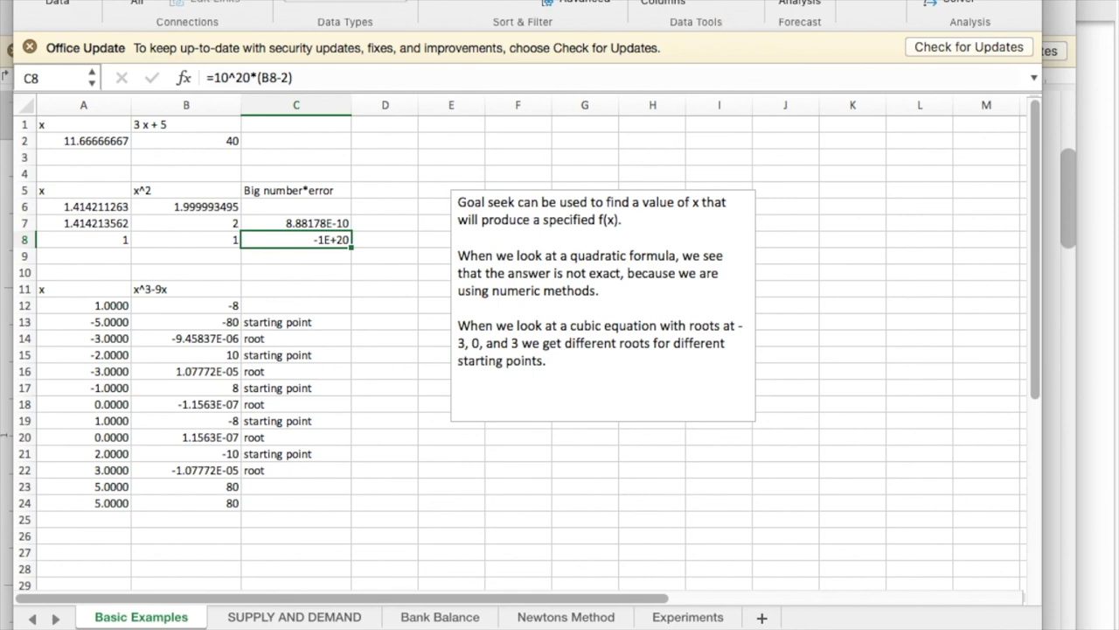
{"action": "left_click", "coordinate": [800, 2]}
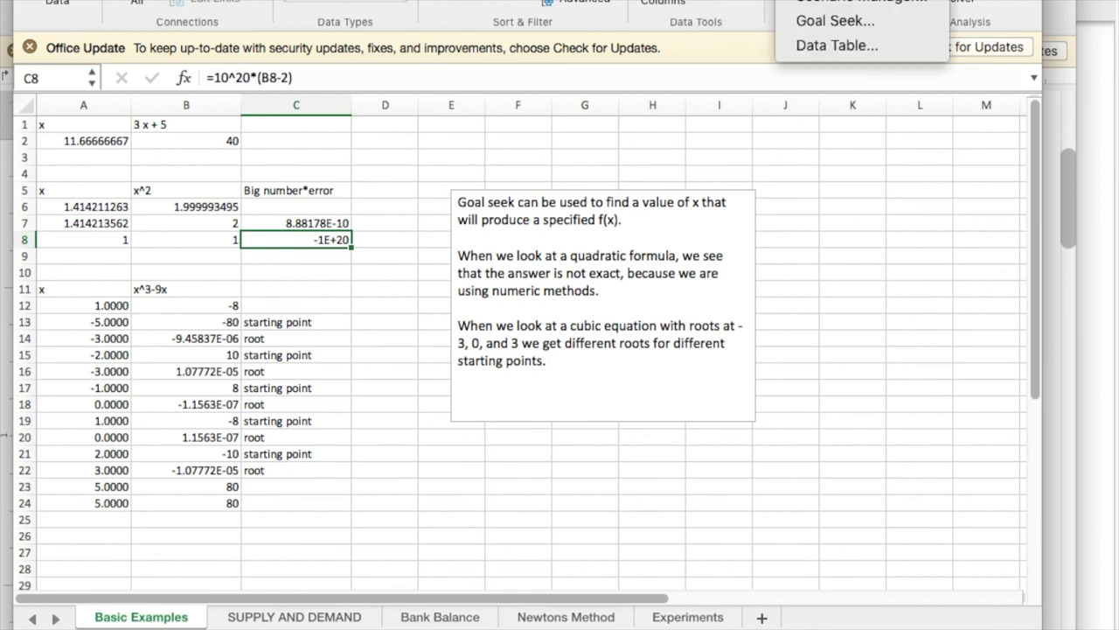
{"action": "left_click", "coordinate": [809, 20]}
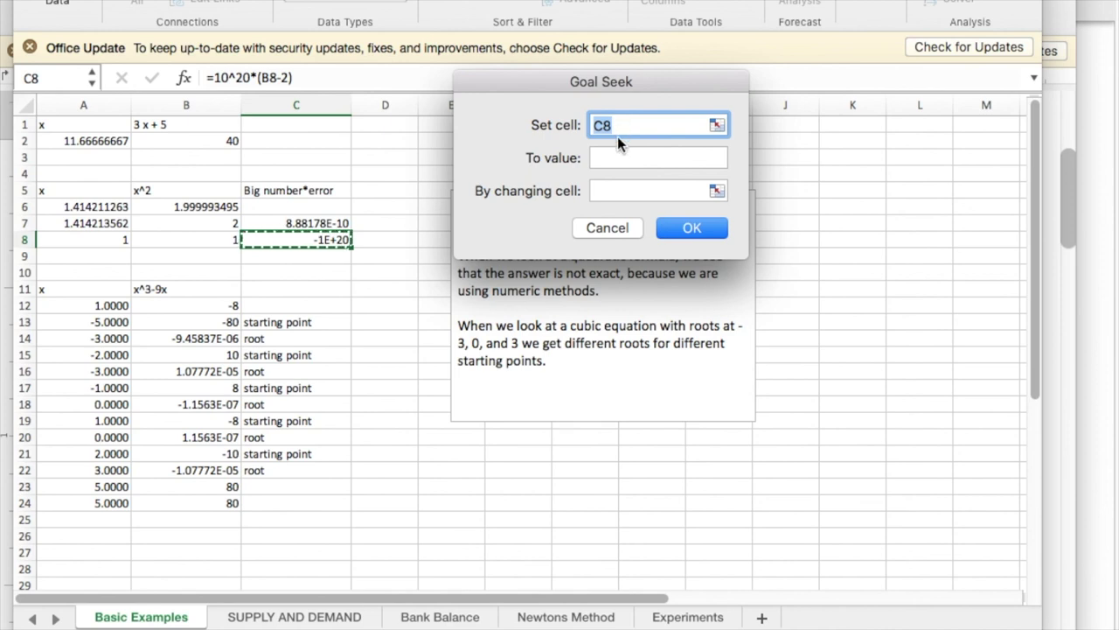
{"action": "left_click", "coordinate": [607, 157]}
{"action": "type", "text": "0"}
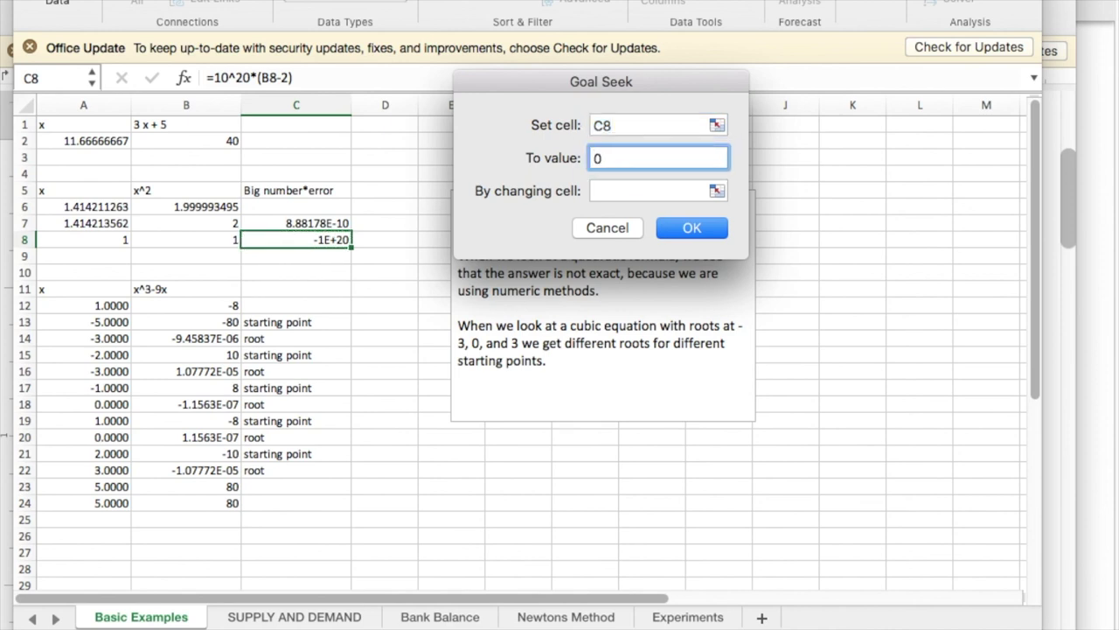
{"action": "left_click", "coordinate": [647, 190]}
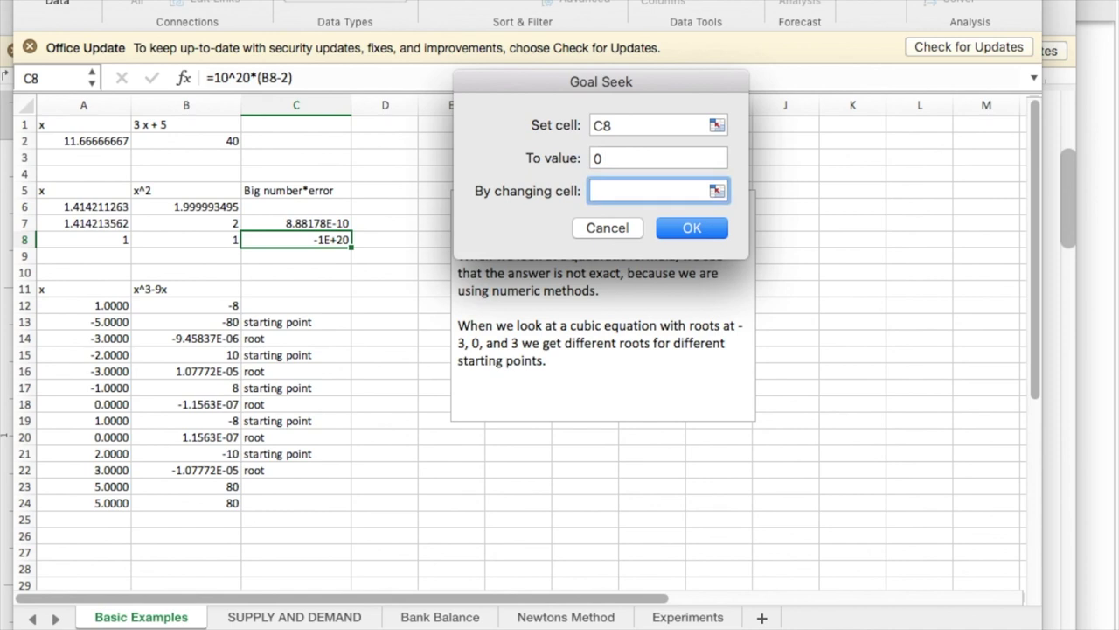
{"action": "type", "text": "a8"}
{"action": "key", "text": "Return"}
{"action": "key", "text": "Return"}
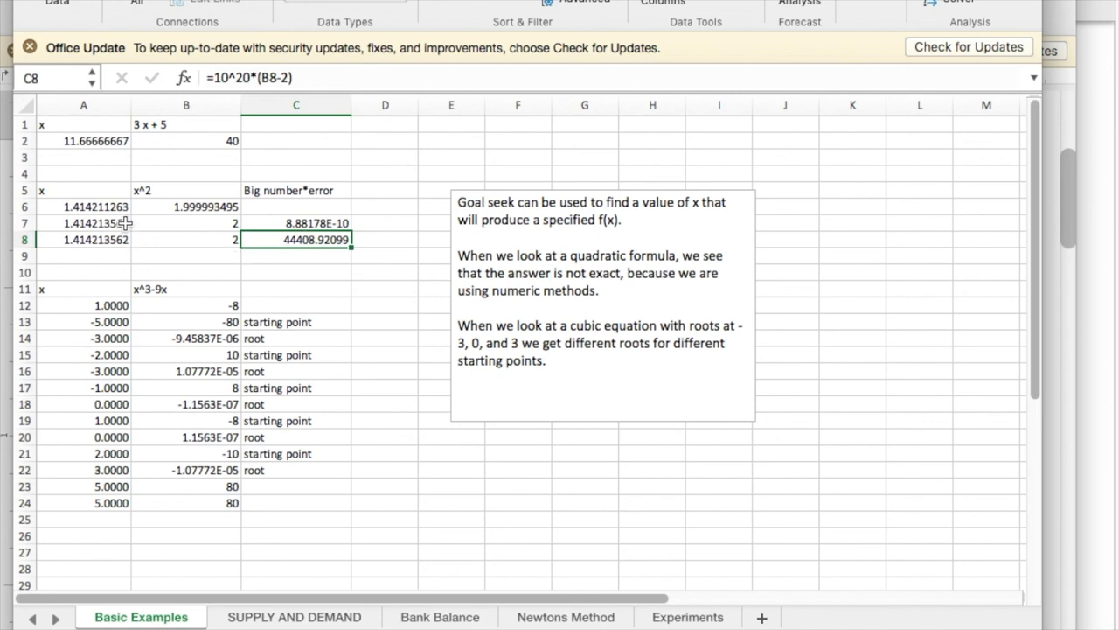
{"action": "left_click_drag", "start_coordinate": [131, 107], "coordinate": [100, 101]}
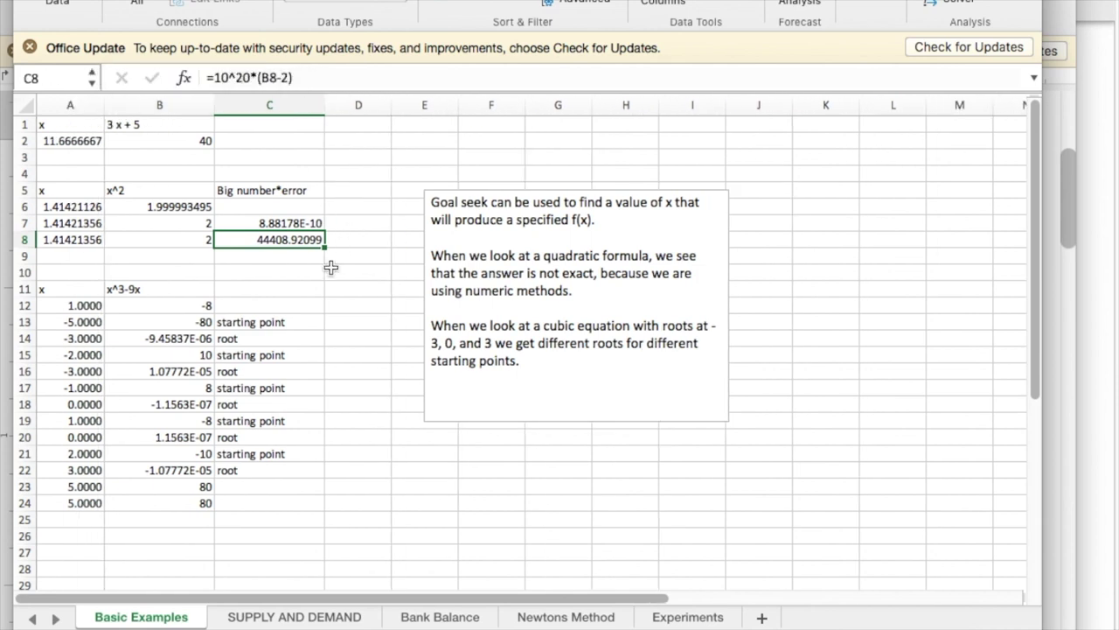